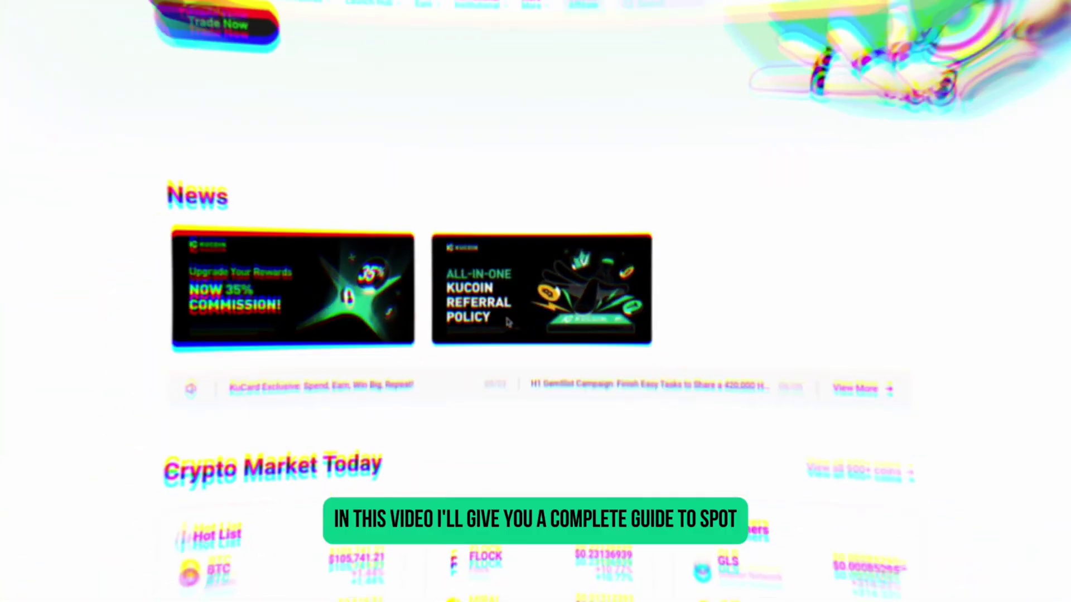
Open the BTC/USDT spot terminal, widen the chart's price range and pan to later candles.
{"action": "scroll", "coordinate": [508, 321], "scroll_direction": "down", "scroll_amount": 1}
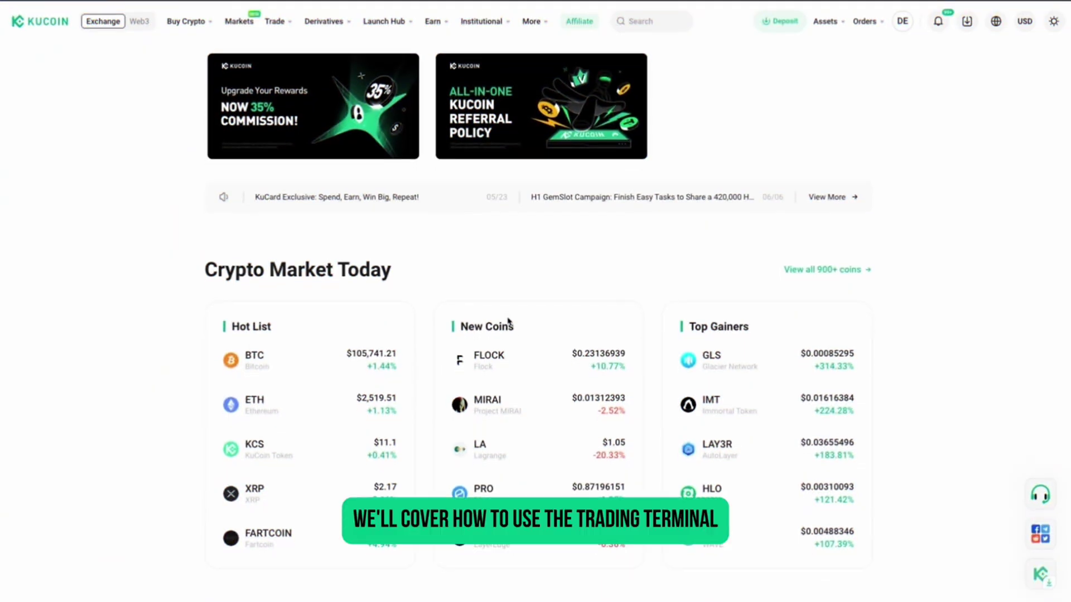
{"action": "scroll", "coordinate": [508, 321], "scroll_direction": "down", "scroll_amount": 5}
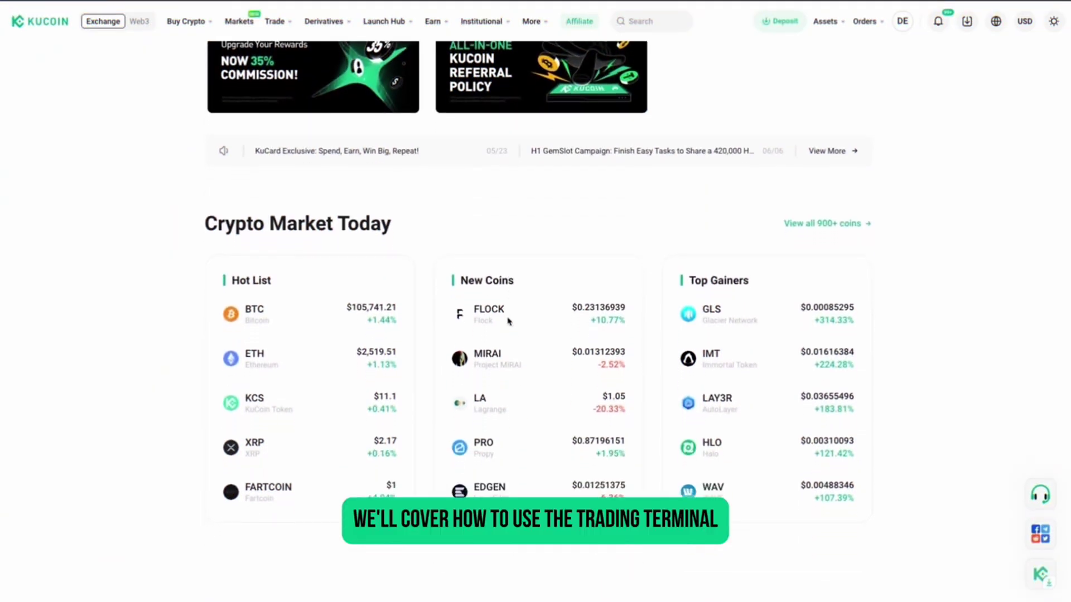
{"action": "scroll", "coordinate": [508, 320], "scroll_direction": "down", "scroll_amount": 5}
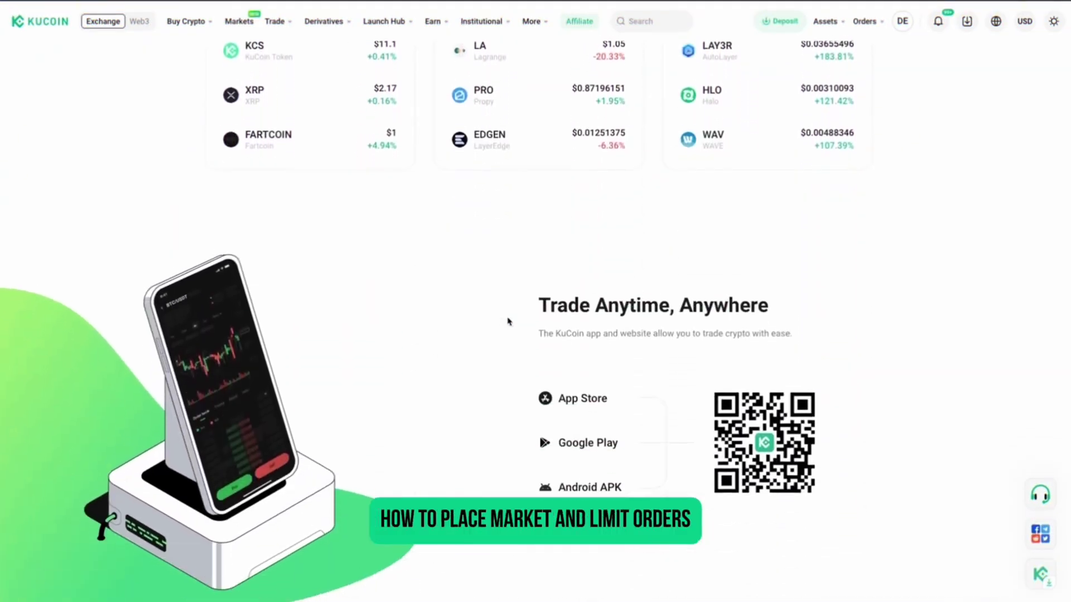
{"action": "scroll", "coordinate": [507, 320], "scroll_direction": "down", "scroll_amount": 6}
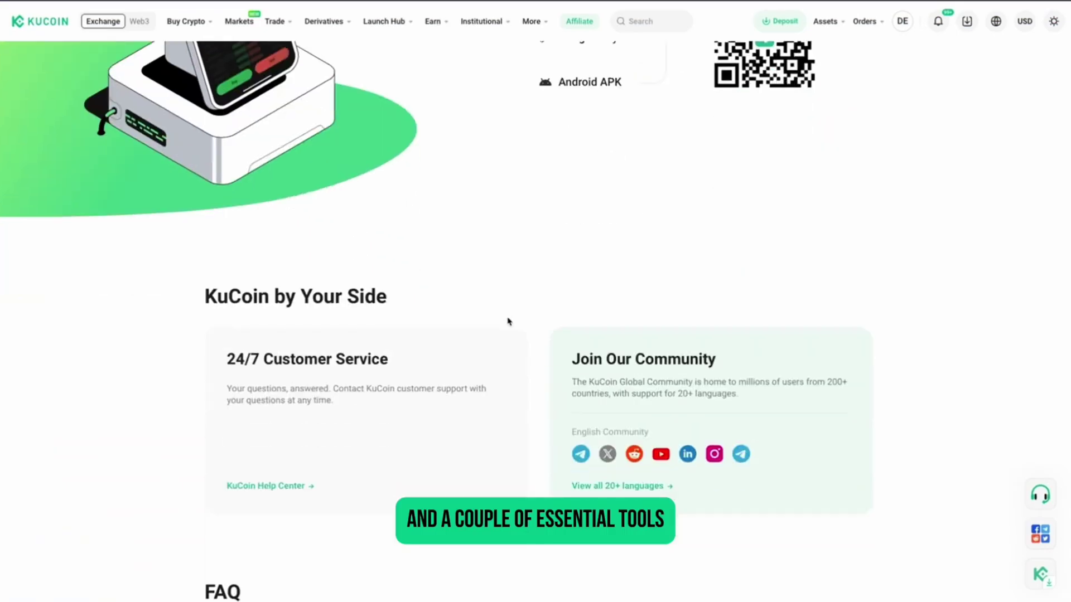
{"action": "scroll", "coordinate": [508, 321], "scroll_direction": "down", "scroll_amount": 5}
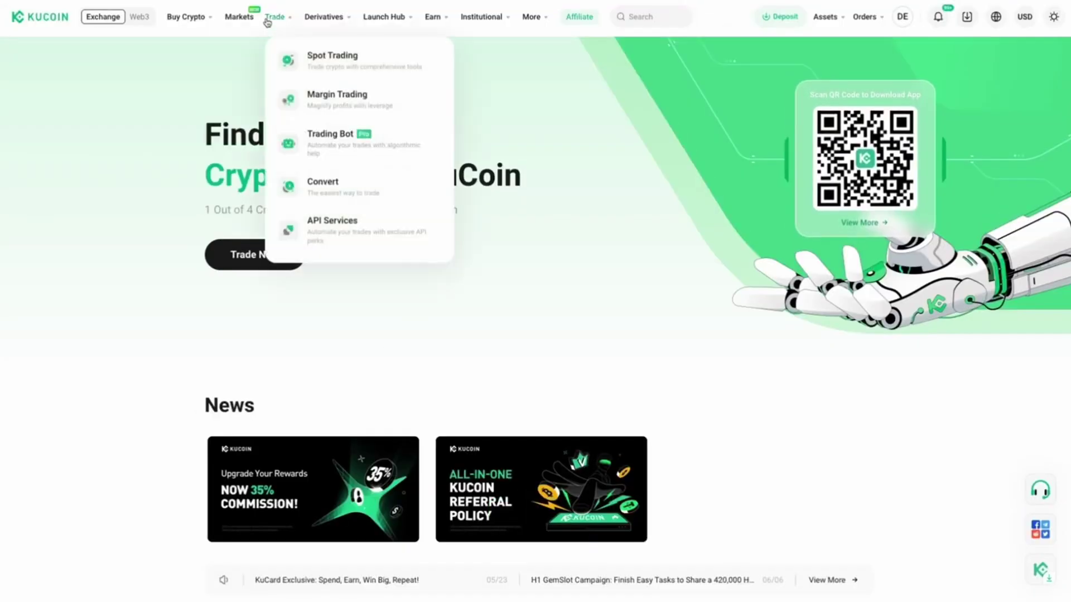
{"action": "mouse_move", "coordinate": [323, 16]}
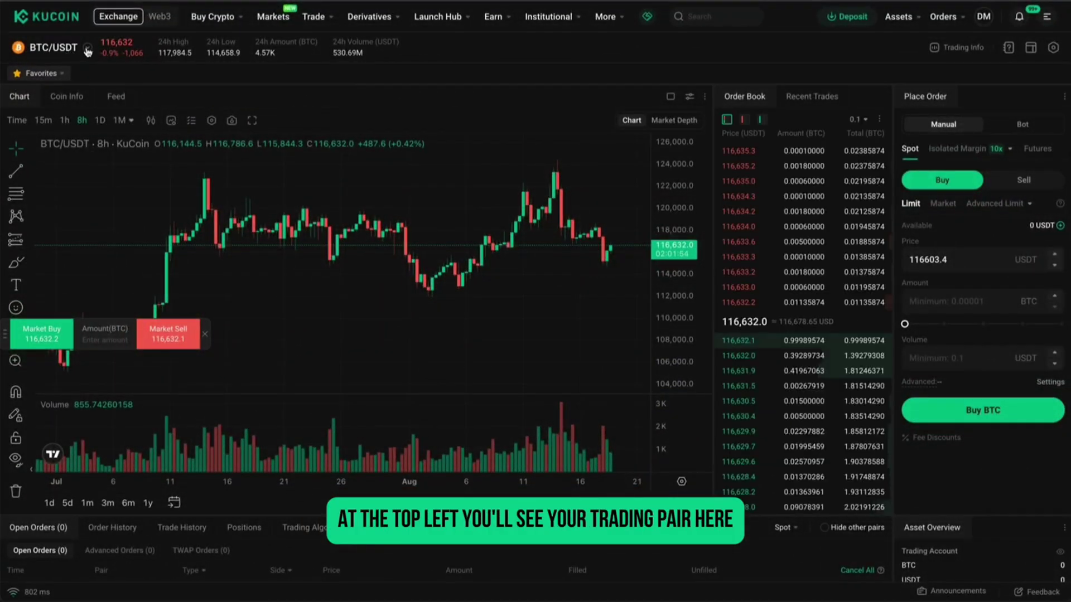
{"action": "left_click", "coordinate": [87, 49]}
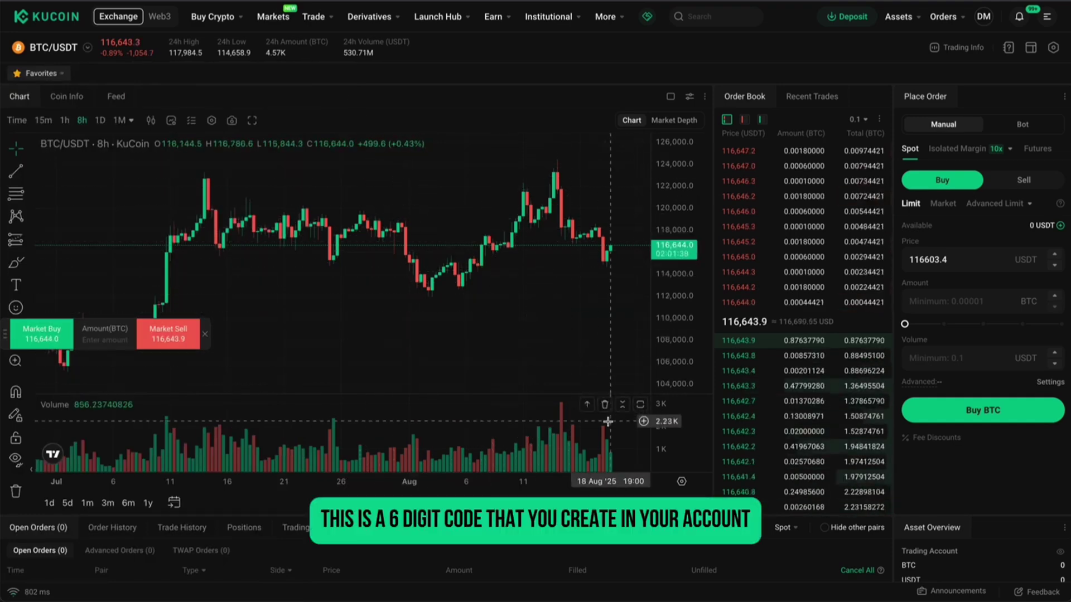
{"action": "left_click_drag", "start_coordinate": [677, 228], "coordinate": [677, 246]}
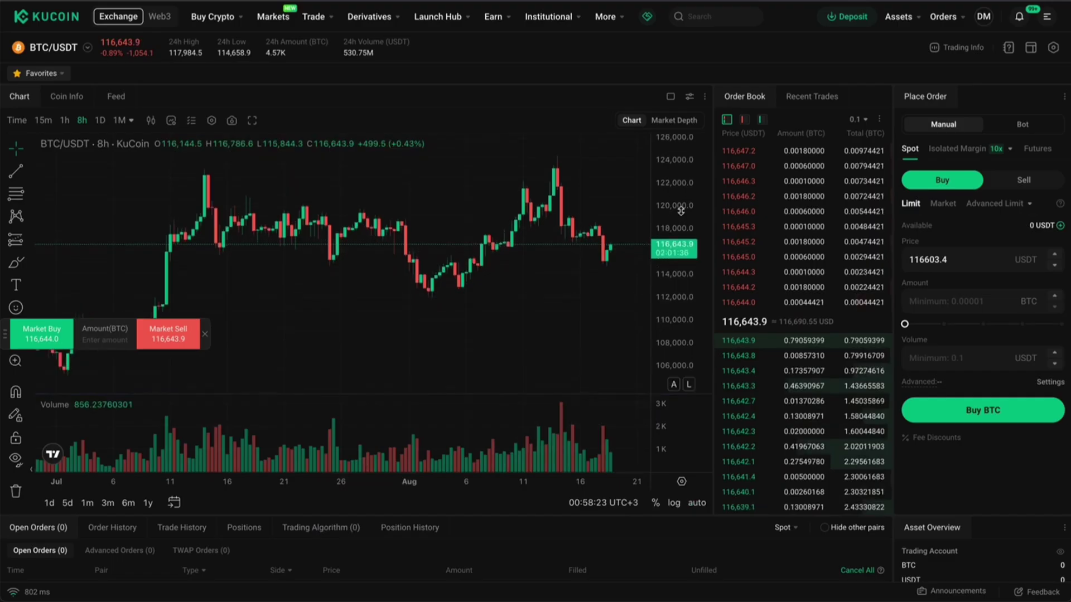
{"action": "left_click_drag", "start_coordinate": [534, 287], "coordinate": [458, 284]}
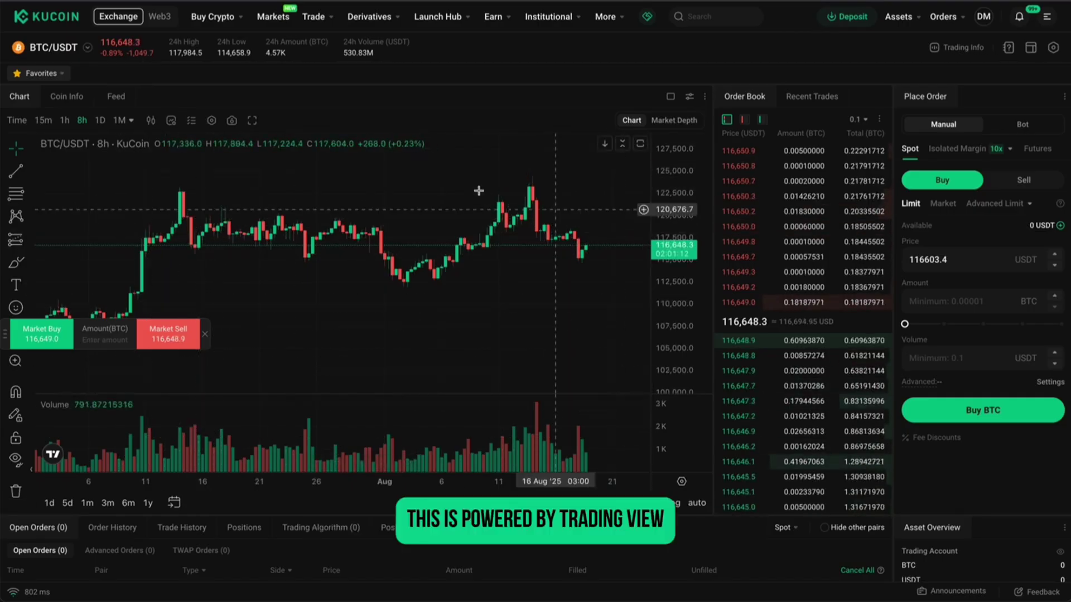
Rescale the price axis, step the candle interval through 15m and 1h, and bring up the indicators list.
{"action": "left_click_drag", "start_coordinate": [702, 217], "coordinate": [672, 225]}
{"action": "left_click_drag", "start_coordinate": [424, 273], "coordinate": [432, 287]}
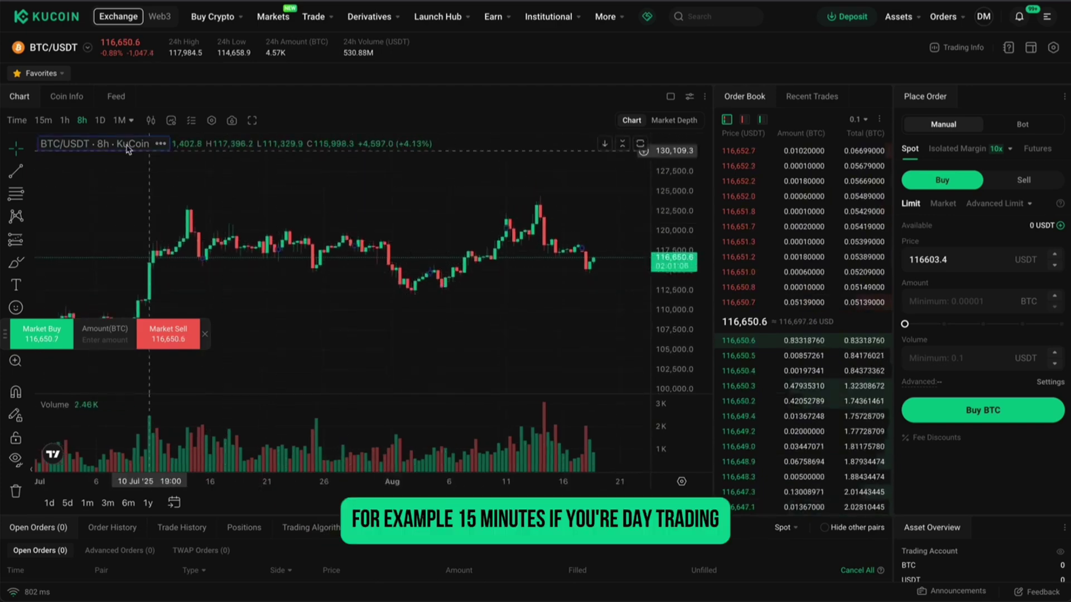
{"action": "left_click", "coordinate": [43, 120]}
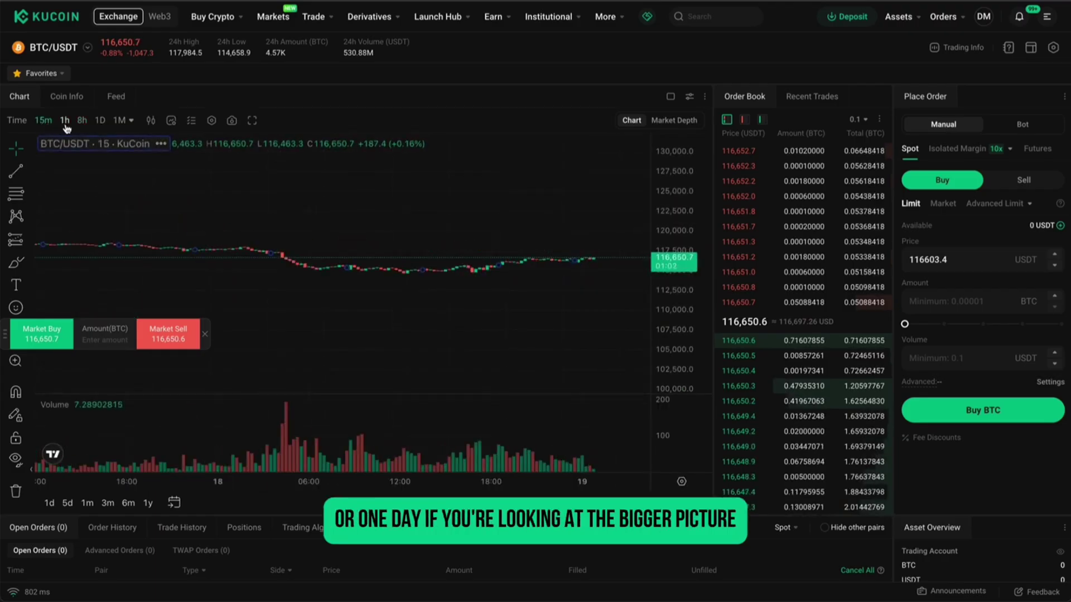
{"action": "left_click", "coordinate": [65, 126]}
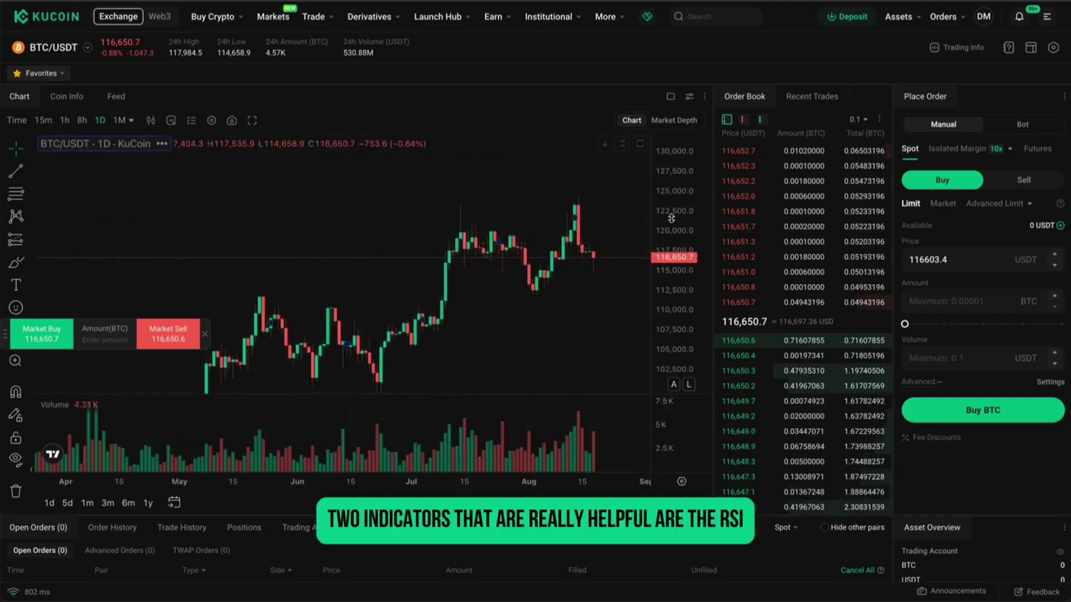
{"action": "left_click", "coordinate": [171, 121]}
Add the Relative Strength Index and MACD indicators from the search list, then close it.
{"action": "type", "text": "RSI"}
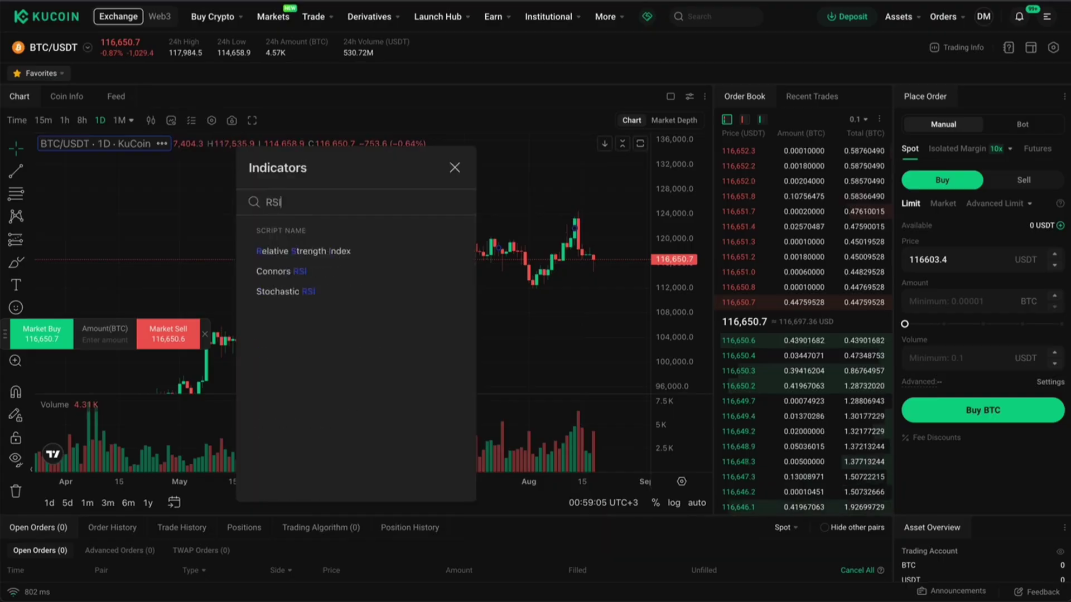
{"action": "left_click", "coordinate": [279, 251]}
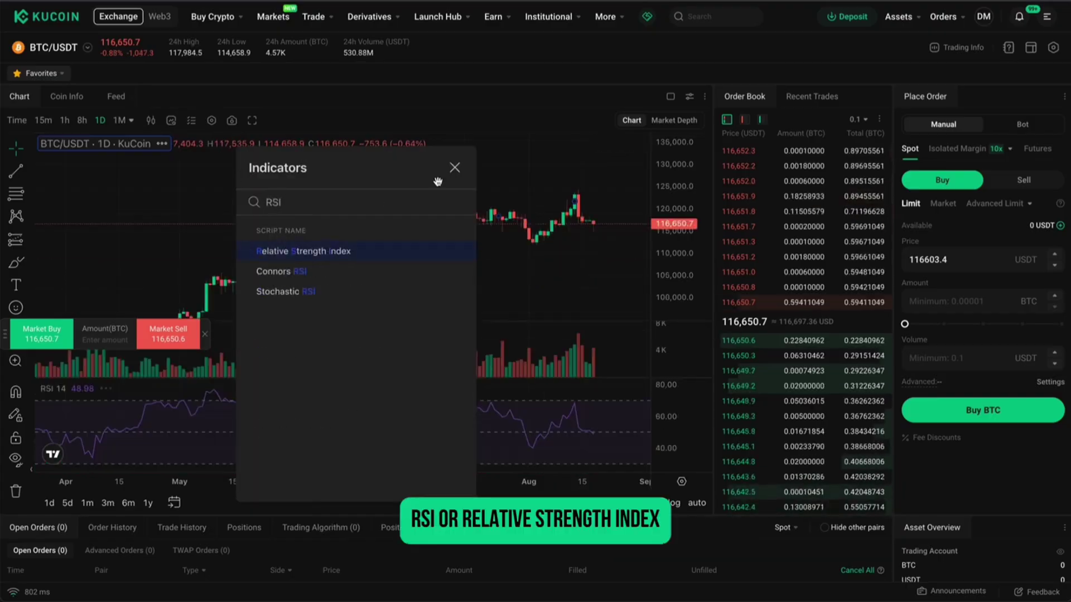
{"action": "key", "text": "BackSpace"}
{"action": "type", "text": "MACD"}
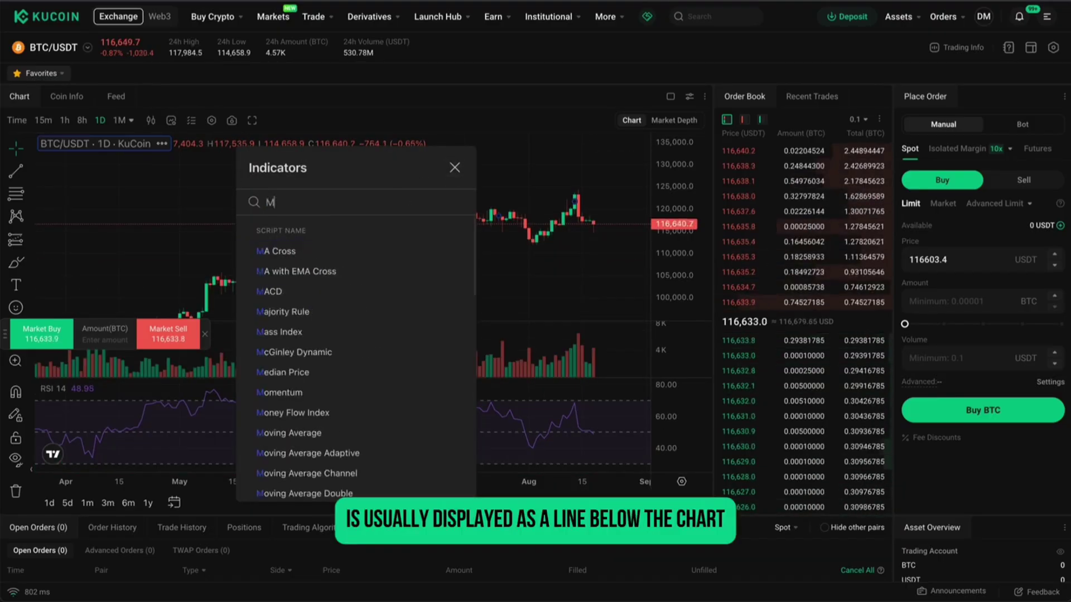
{"action": "left_click", "coordinate": [326, 259]}
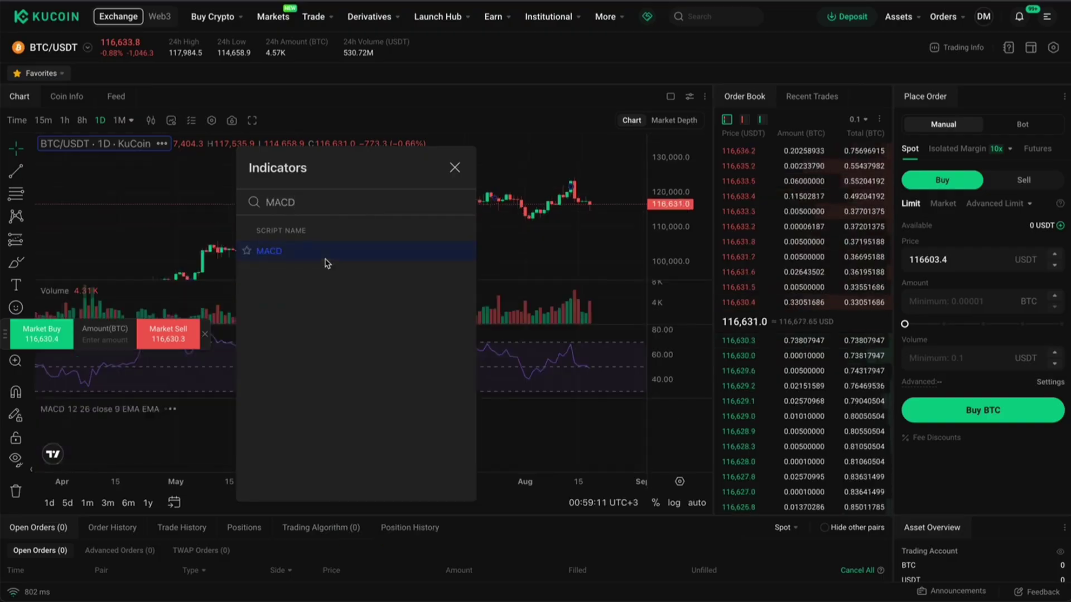
{"action": "left_click", "coordinate": [453, 169]}
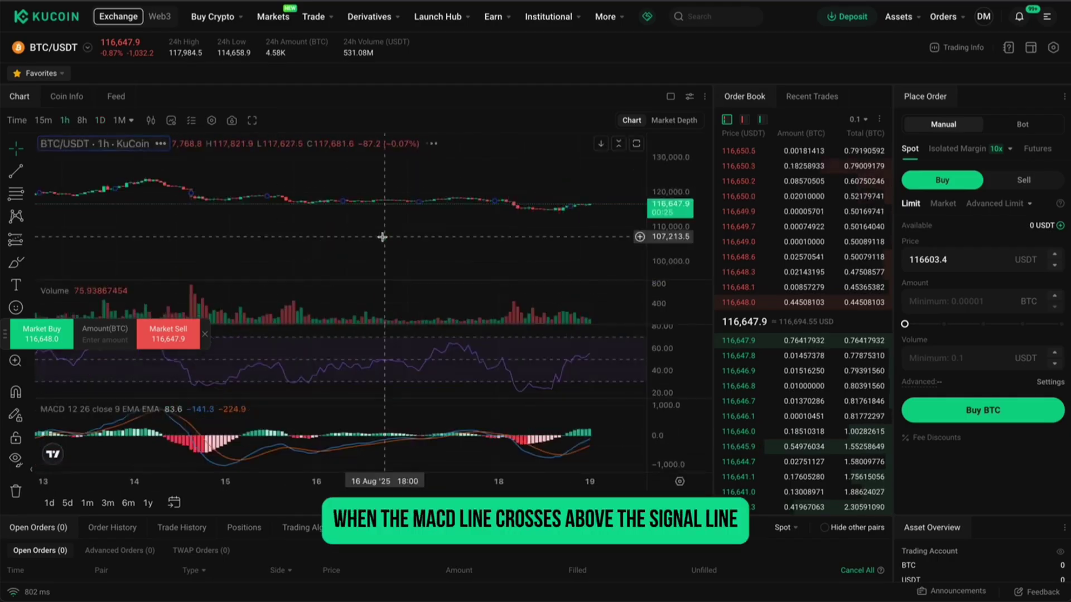
Stretch the hourly candles and MACD lines vertically and nudge the chart slightly sideways.
{"action": "left_click_drag", "start_coordinate": [672, 217], "coordinate": [676, 112]}
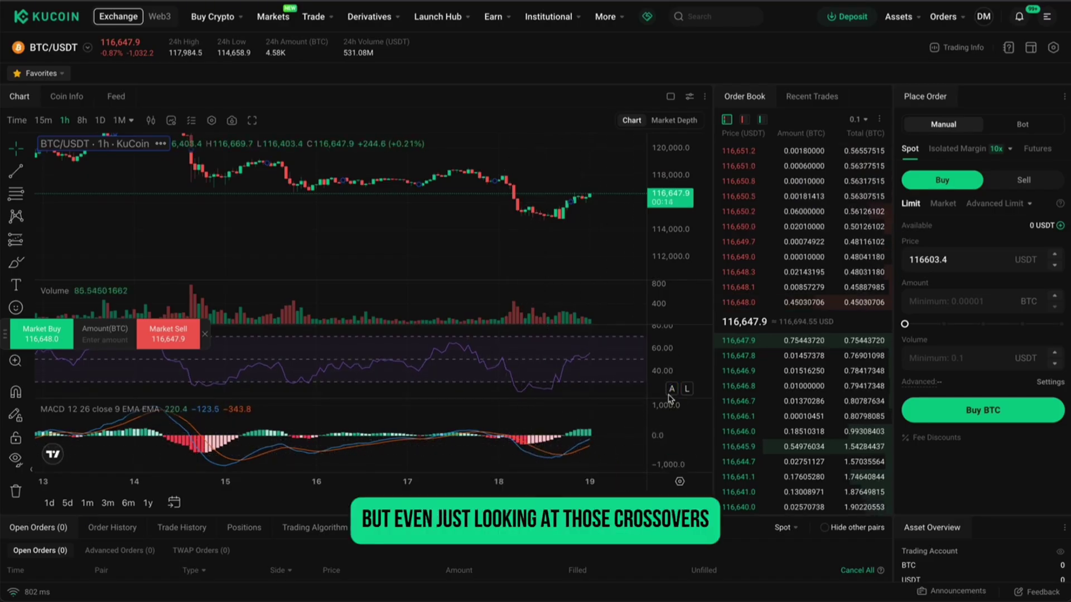
{"action": "left_click_drag", "start_coordinate": [667, 419], "coordinate": [667, 404]}
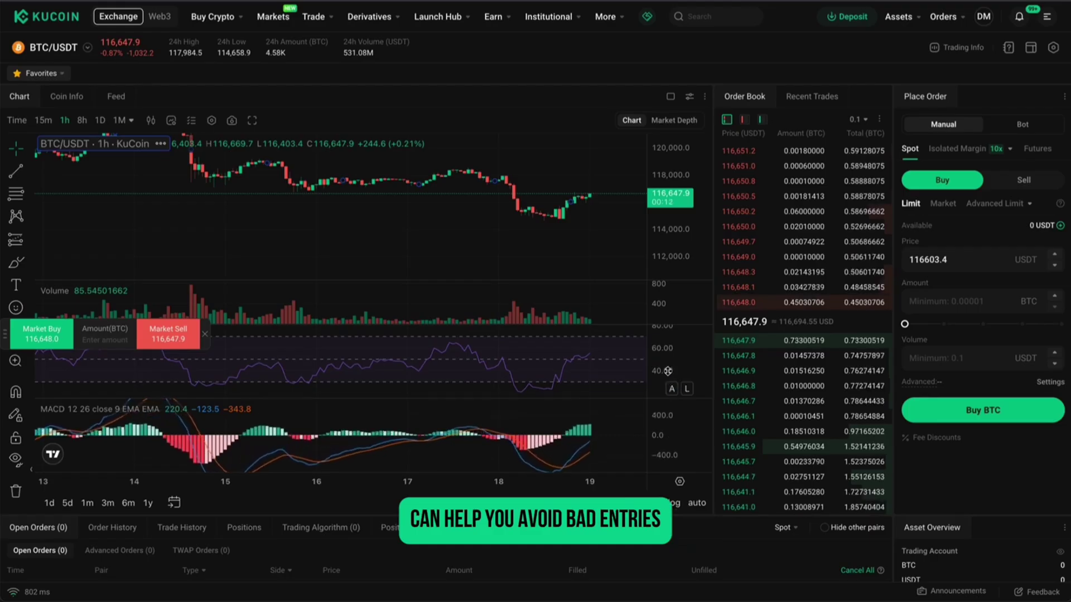
{"action": "left_click_drag", "start_coordinate": [567, 435], "coordinate": [557, 436]}
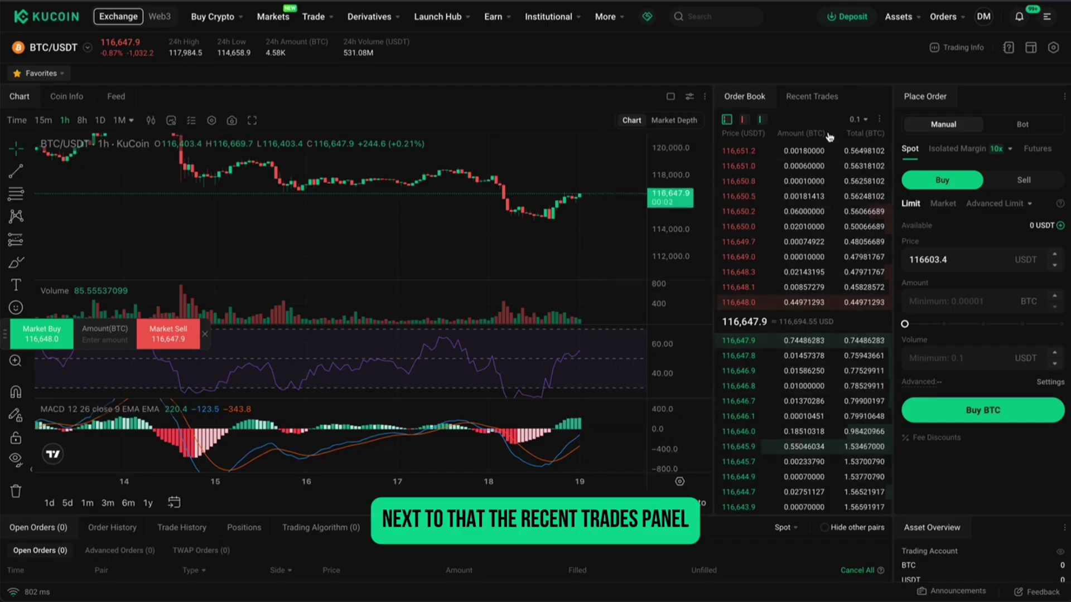
Show Recent Trades, make the Buy BTC form a Market order, and set the amount to about 1%.
{"action": "left_click", "coordinate": [820, 105]}
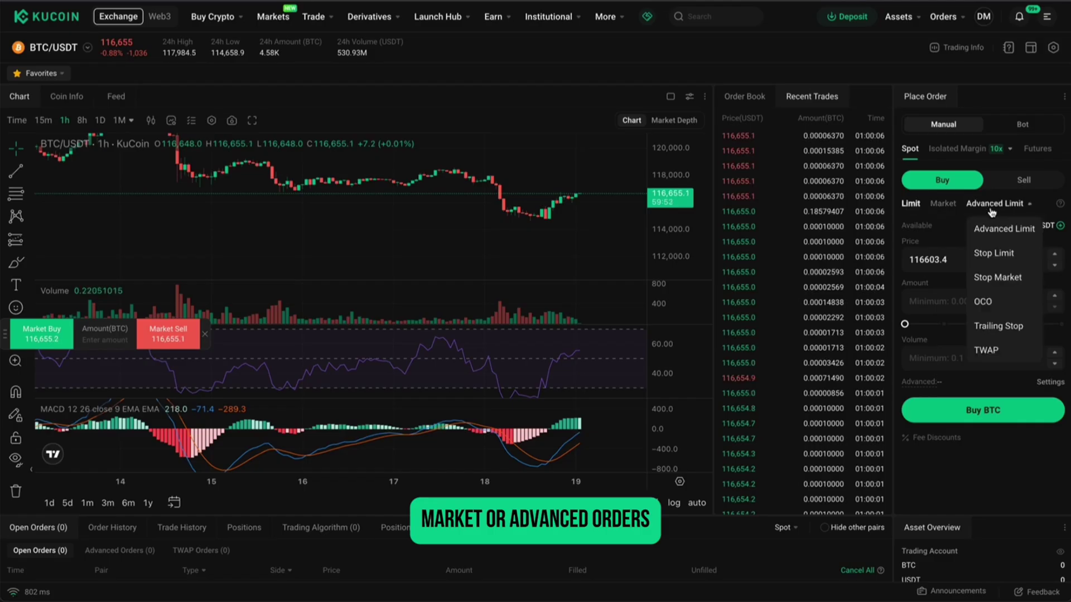
{"action": "left_click", "coordinate": [933, 205]}
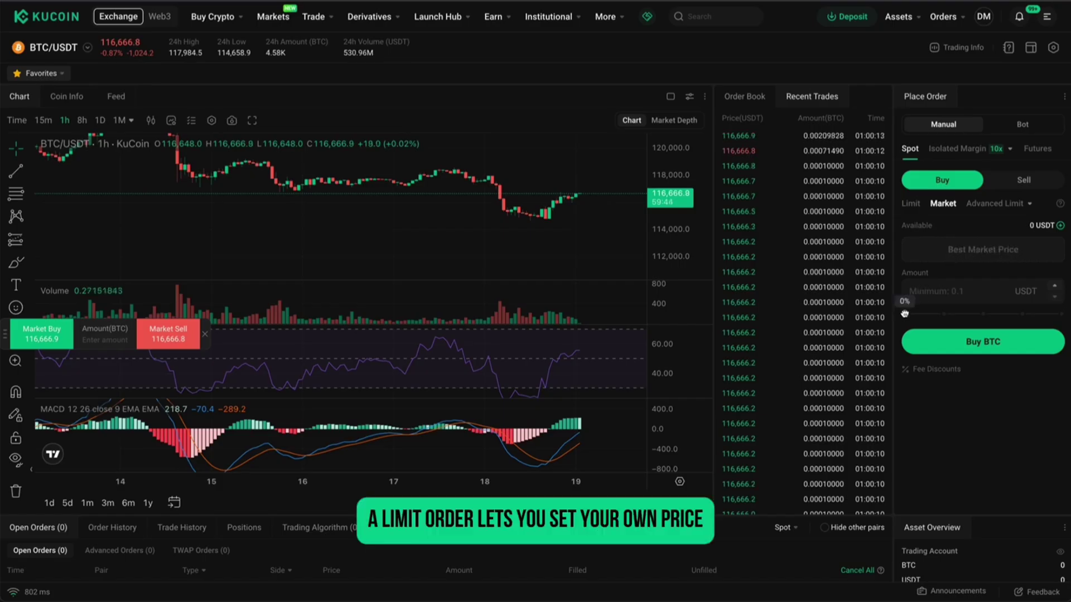
{"action": "left_click_drag", "start_coordinate": [995, 313], "coordinate": [905, 314]}
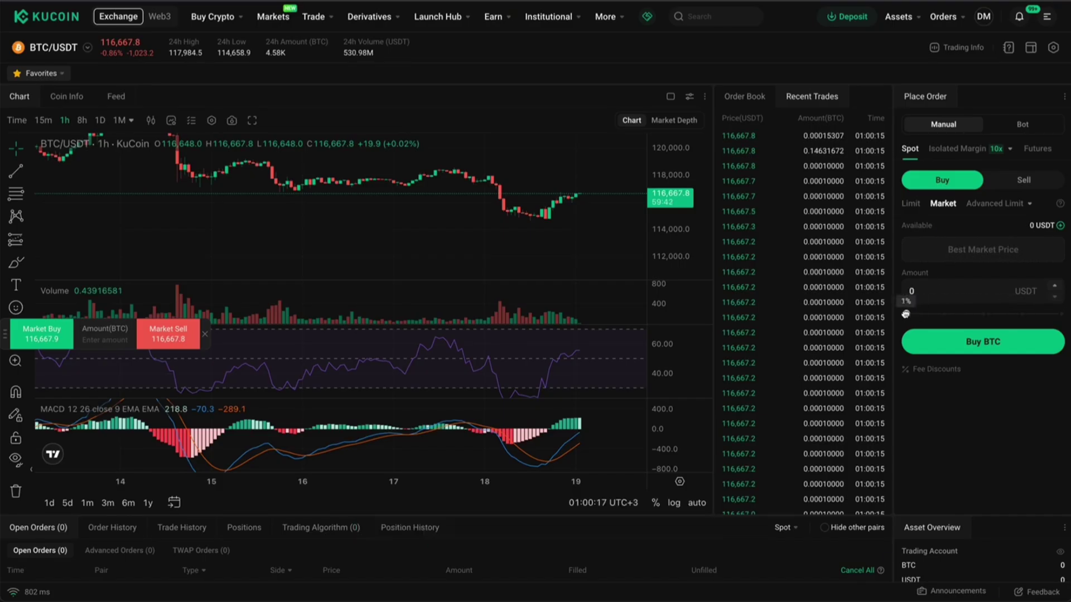
Make the Buy BTC form a Limit order at 115000 USDT with 100 USDT volume (0.00086956 BTC).
{"action": "left_click", "coordinate": [910, 204]}
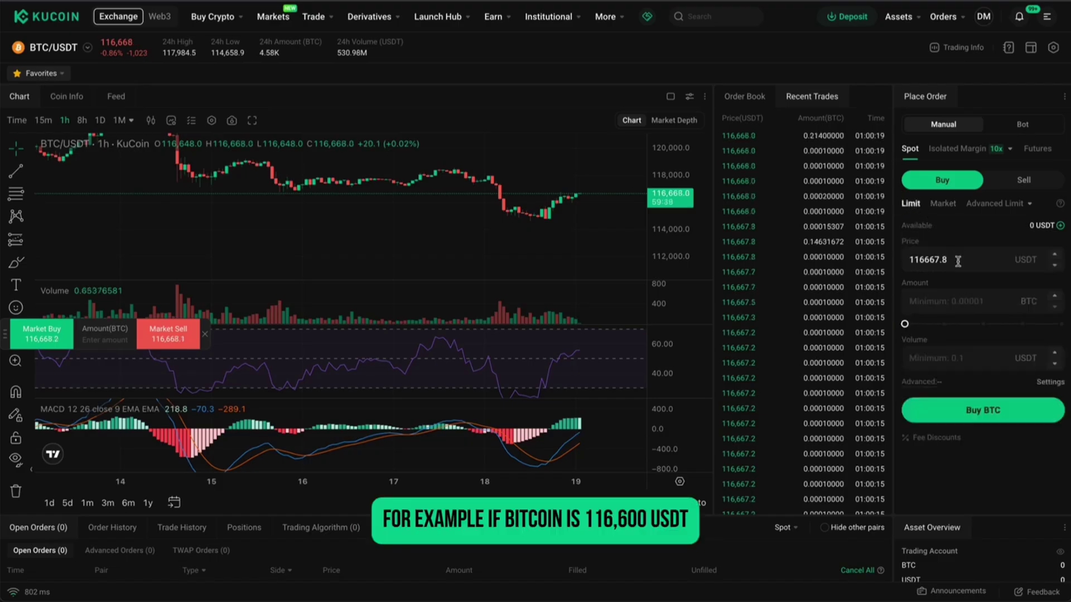
{"action": "left_click", "coordinate": [958, 261]}
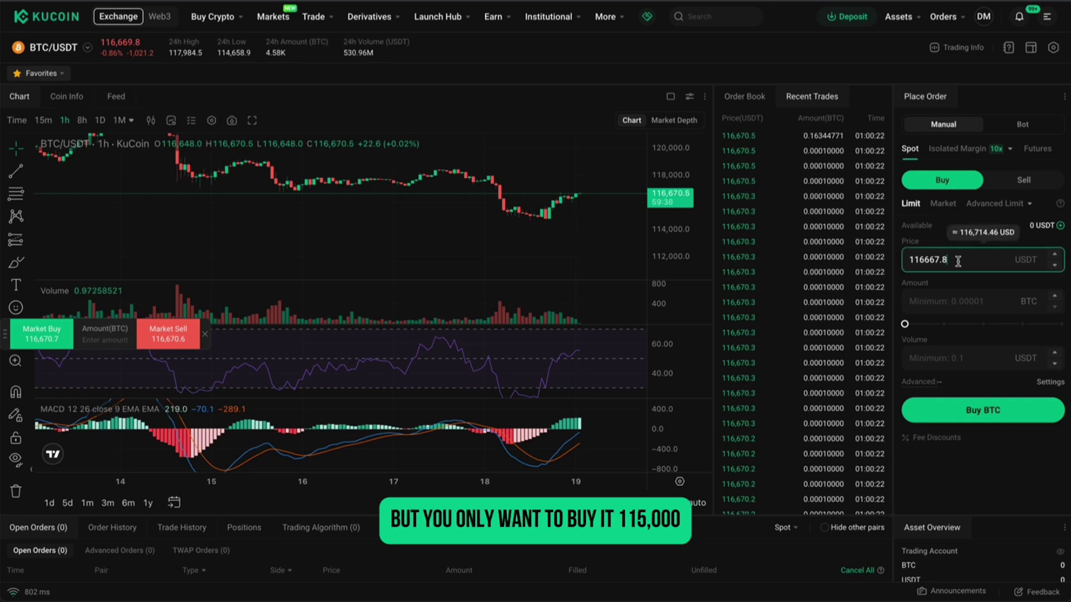
{"action": "type", "text": "115000"}
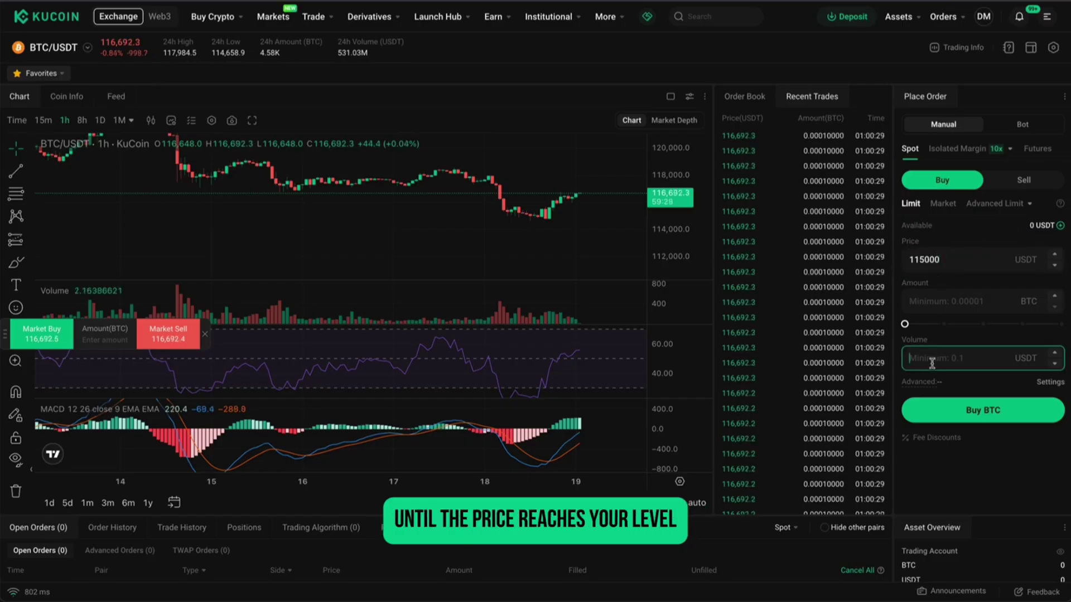
{"action": "type", "text": "100"}
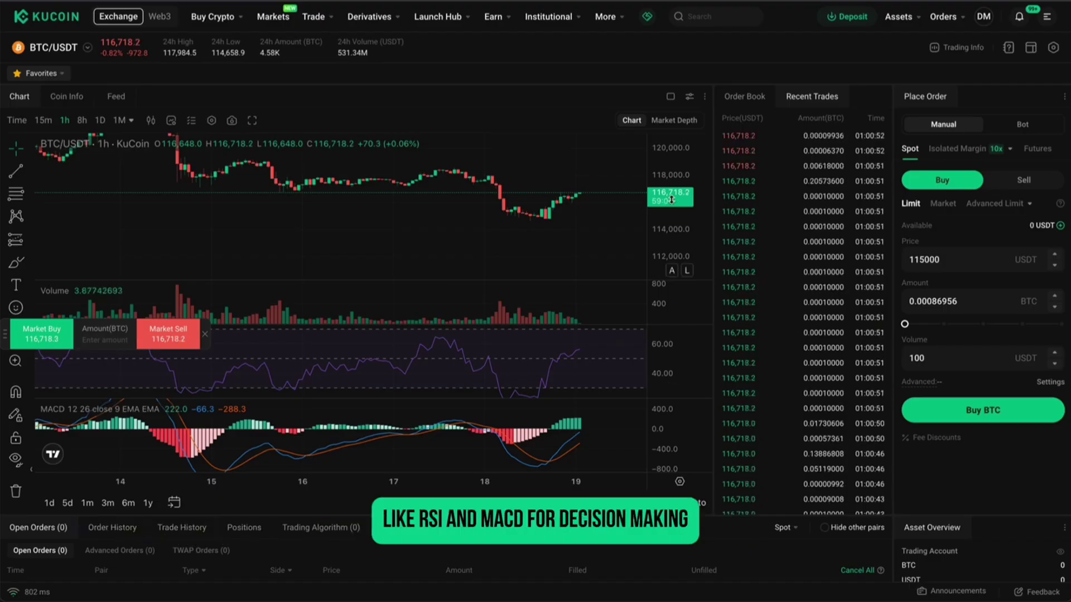
{"action": "left_click_drag", "start_coordinate": [597, 210], "coordinate": [585, 235]}
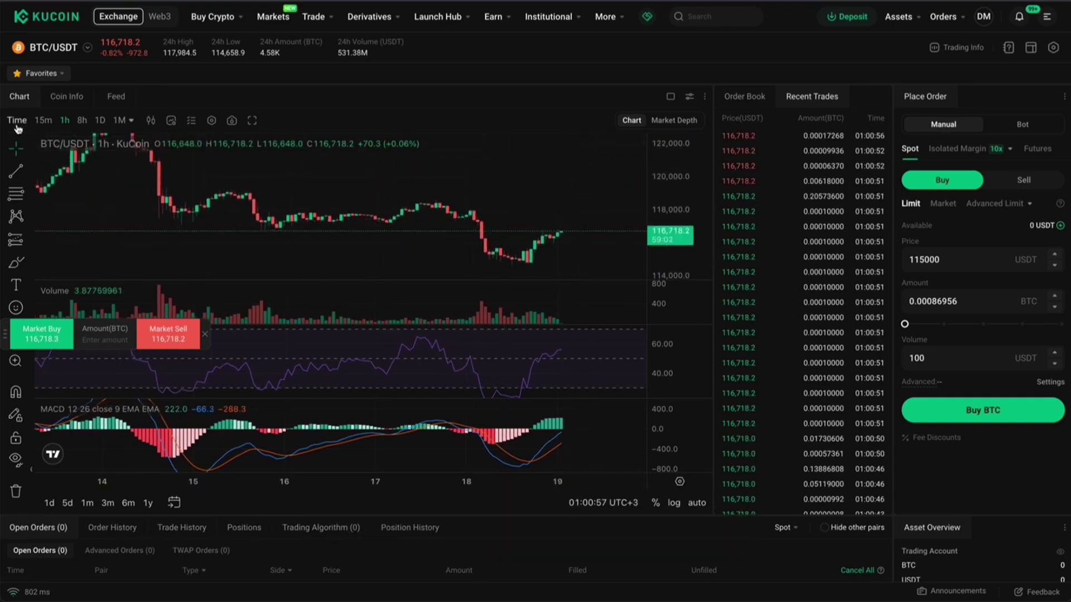